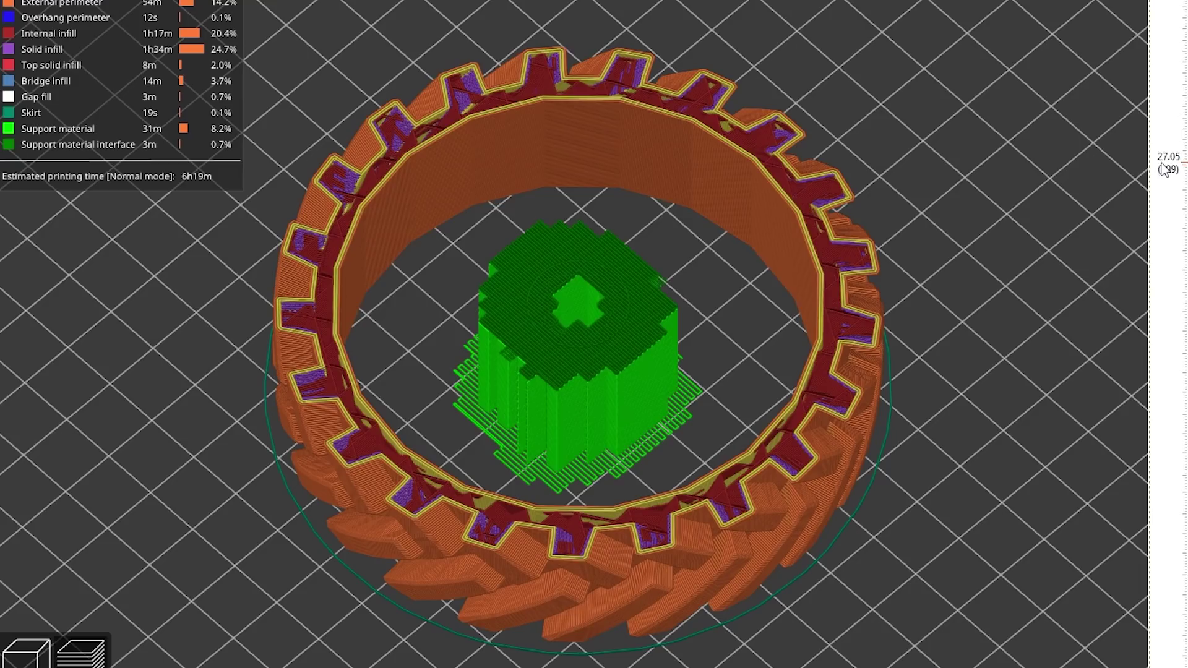
Step: Step through the sliced layers of the 12mm hex wheel to inspect its infill
left_click_drag(1165, 169, 1166, 133)
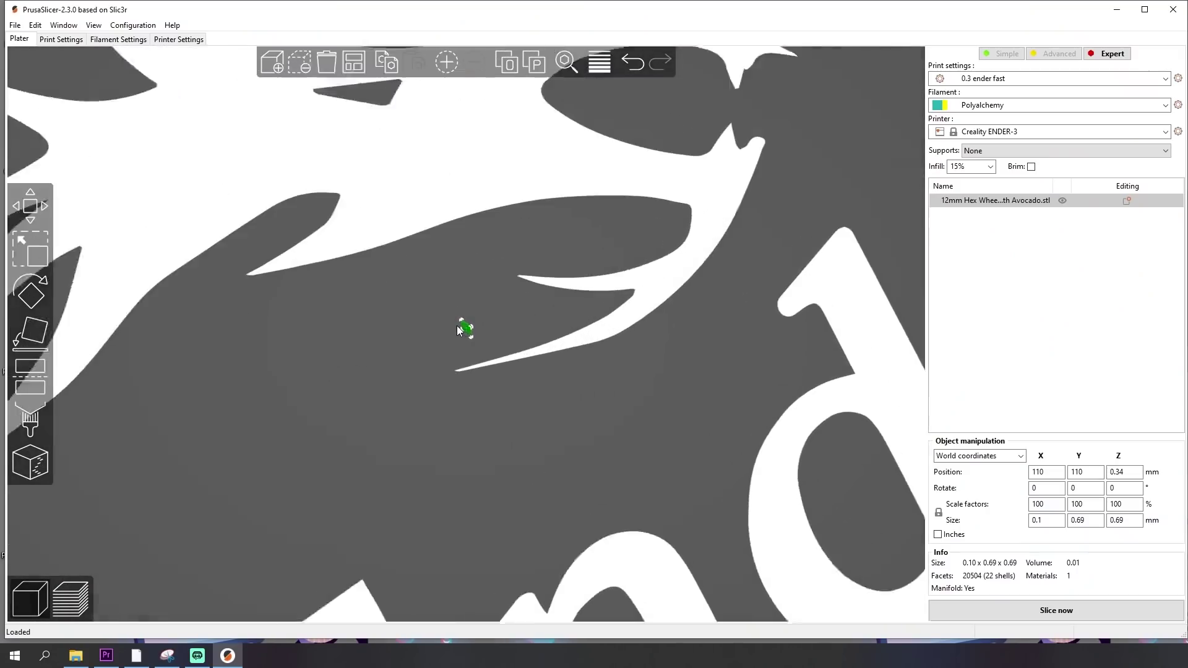
scroll(458, 329, "up", 5)
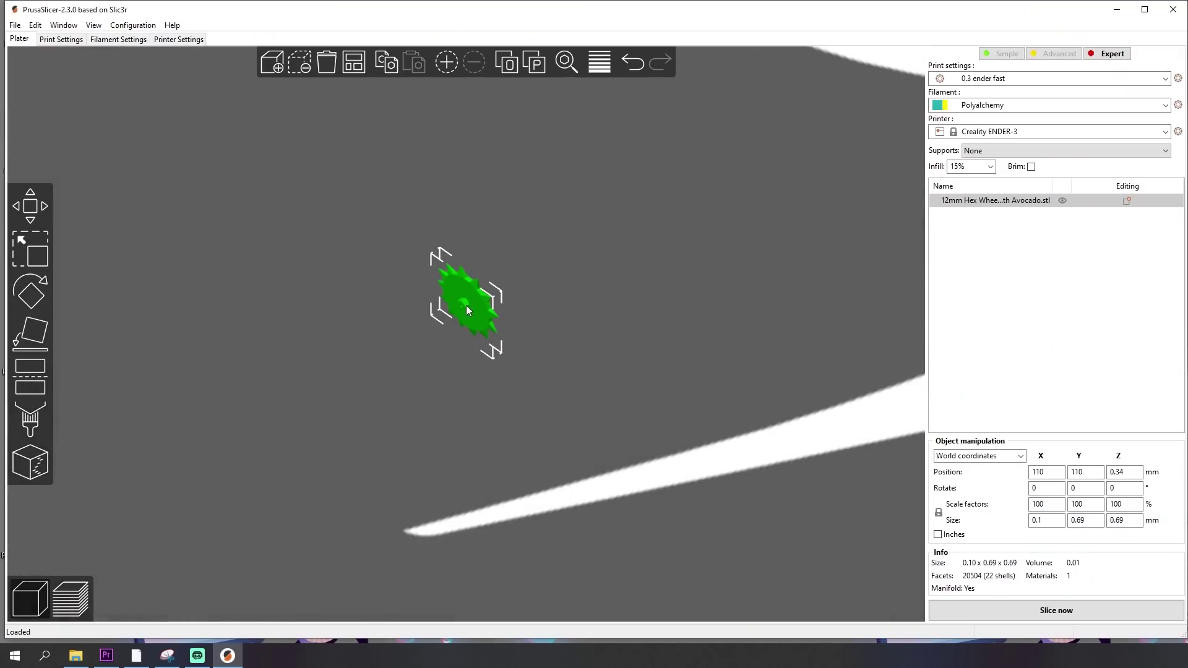
Step: Delete the tiny 0.1 × 0.69 × 0.69 mm hex wheel from the plate
key("Delete")
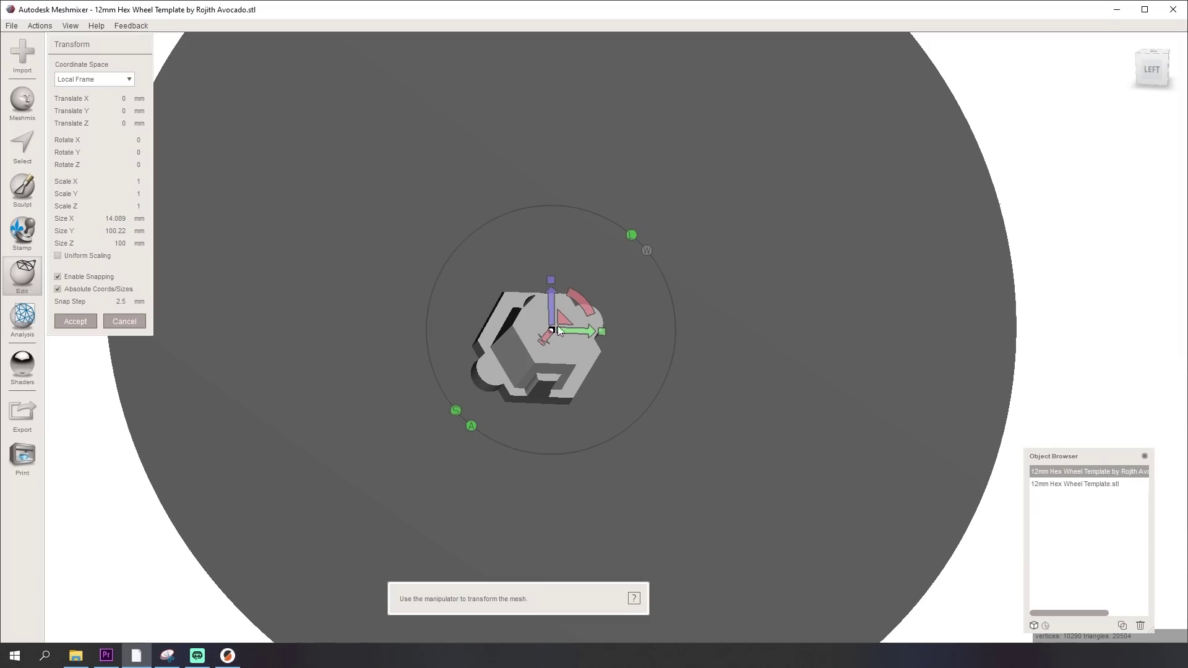
Step: Scale the wheel up uniformly by about 1.22 and measure the hub thickness, about 12.07 mm
left_click_drag(551, 331, 581, 253)
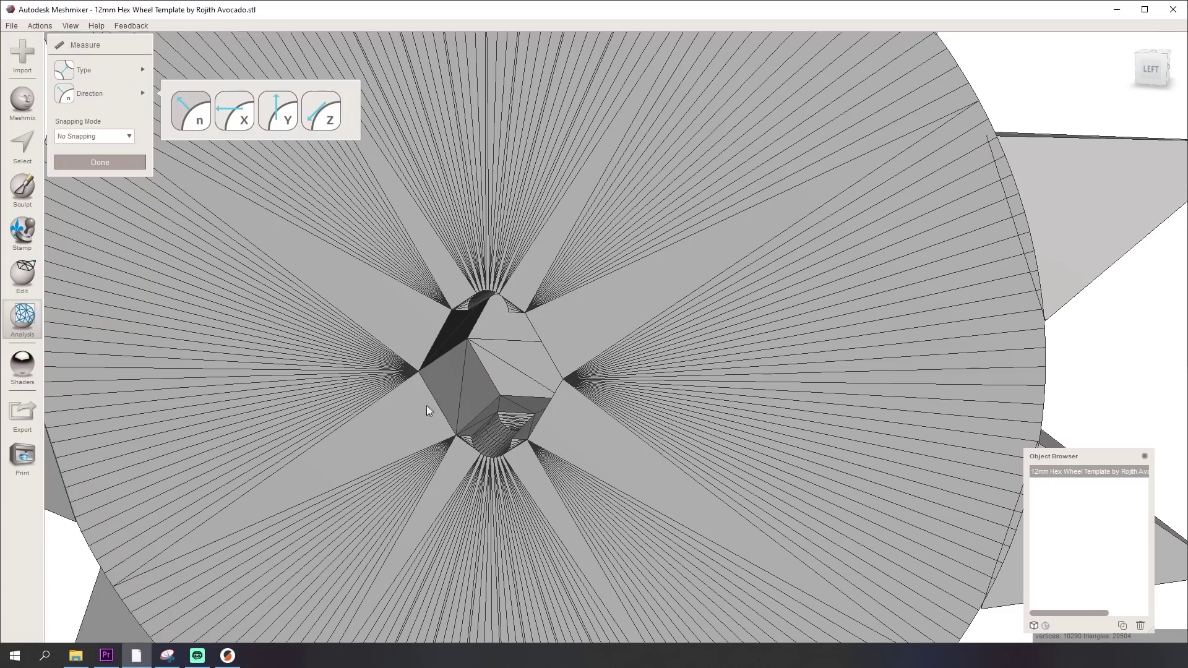
left_click(459, 372)
right_click_drag(290, 380, 284, 332)
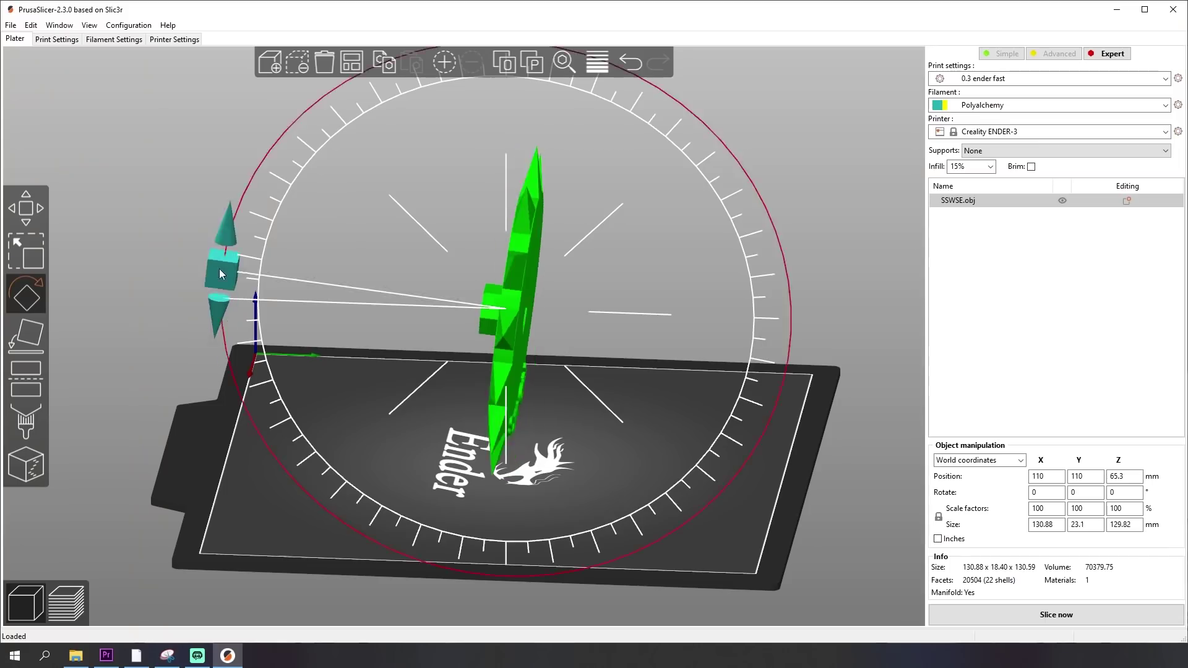
Step: Tilt the wheel 45° about the X axis and view it from a low side angle
left_click_drag(219, 268, 492, 191)
left_click(171, 491)
left_click_drag(188, 536, 323, 425)
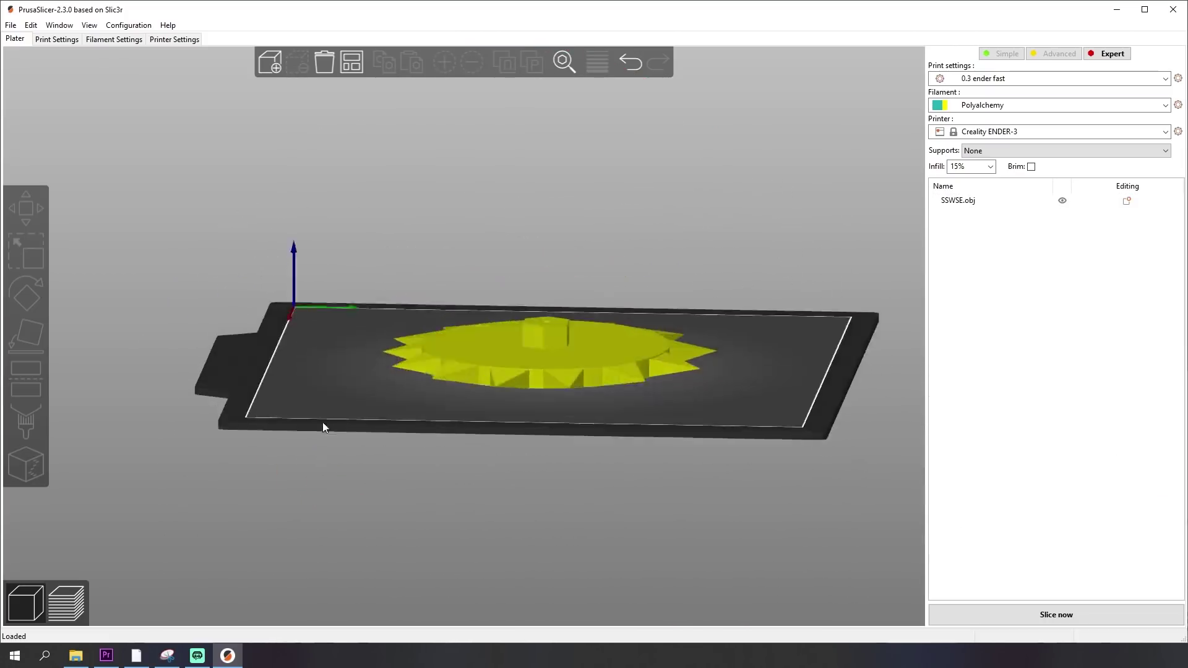
Step: Cut the selected wheel with the cut plane lowered to Z 1.49 mm
left_click(505, 305)
key("c")
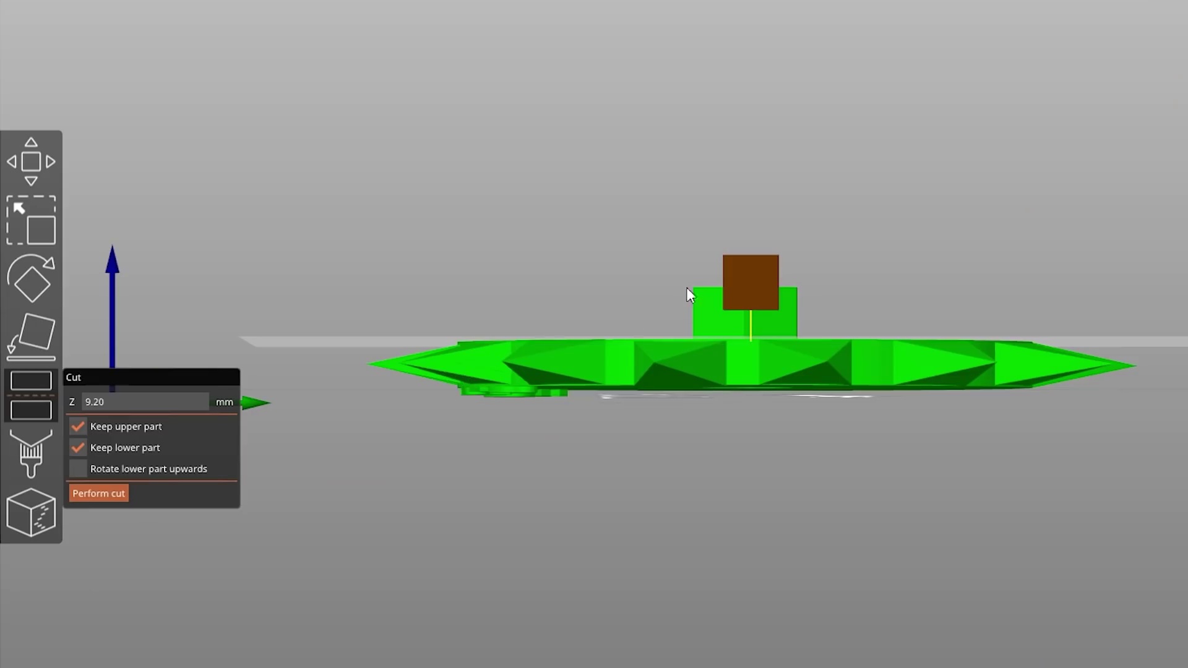
left_click_drag(754, 297, 756, 339)
key("Escape")
Step: Inspect the sliced wheel, stepping down to the text-outline layer and back up to the taller walls
scroll(318, 398, "down", 5)
left_click_drag(318, 398, 168, 355)
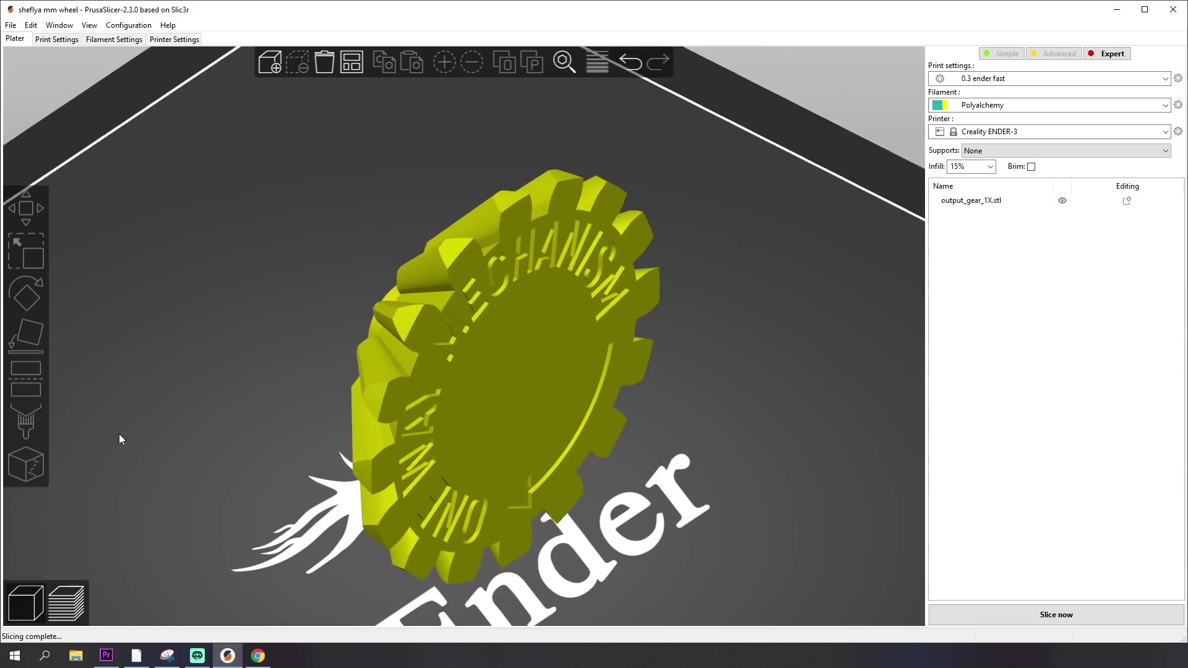
left_click_drag(119, 434, 151, 495)
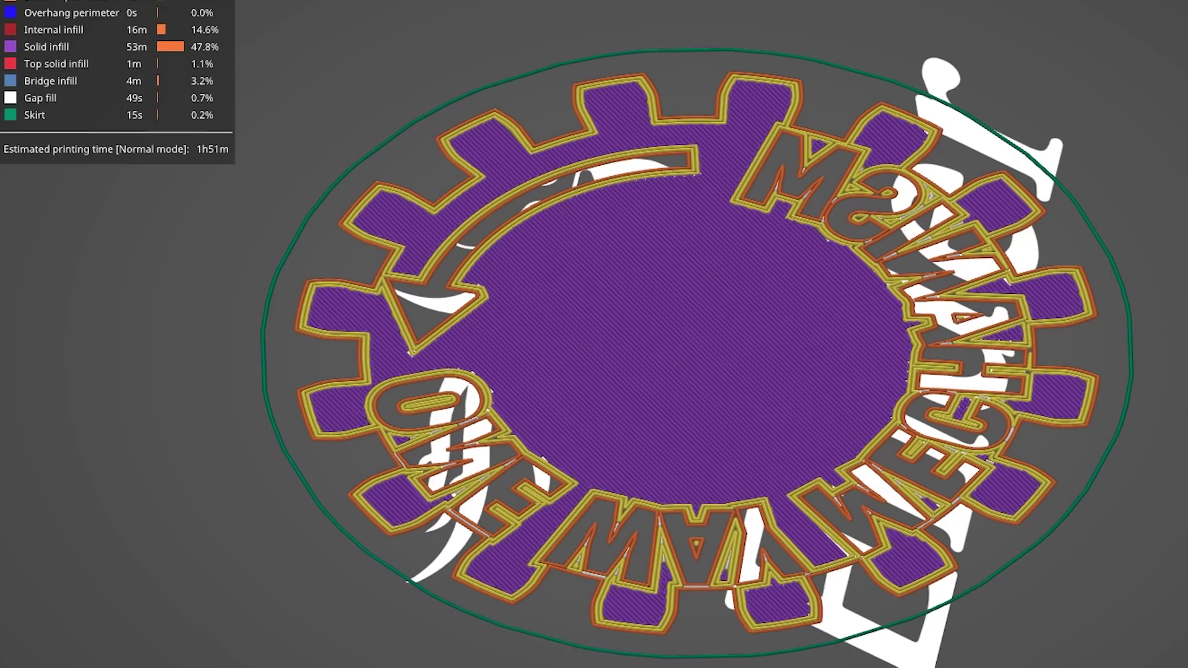
key("Down")
key("Down")
key("Down")
key("Down")
key("Down")
key("Down")
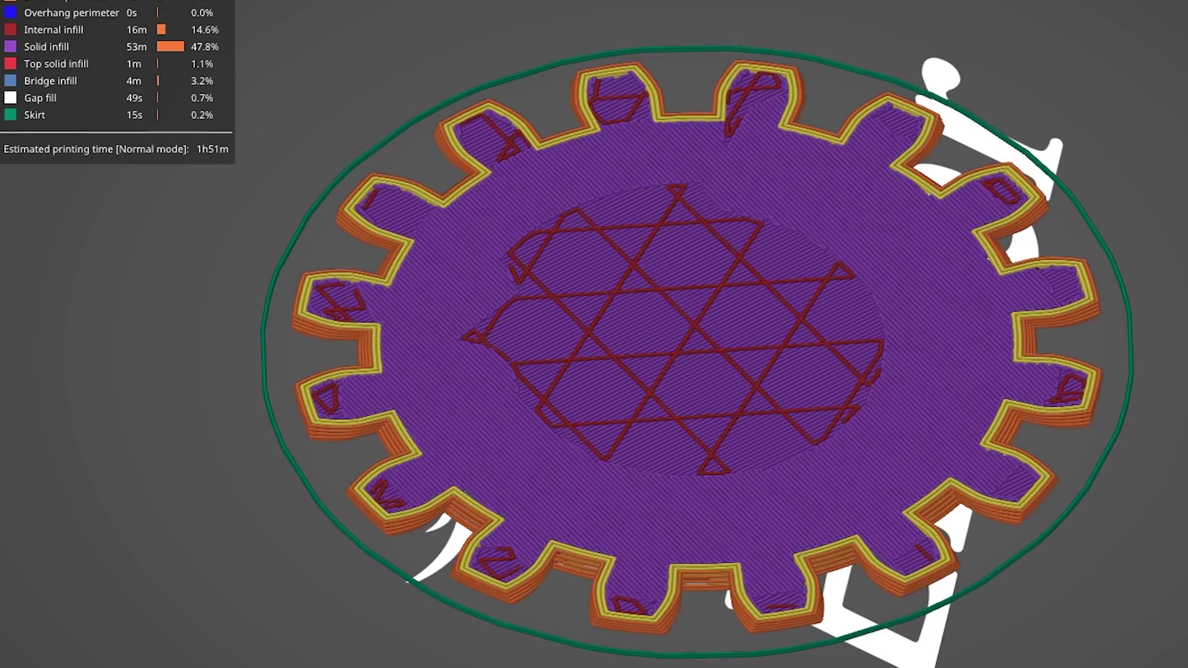
key("Down")
key("Down")
key("Down")
key("Down")
key("Down")
key("Down")
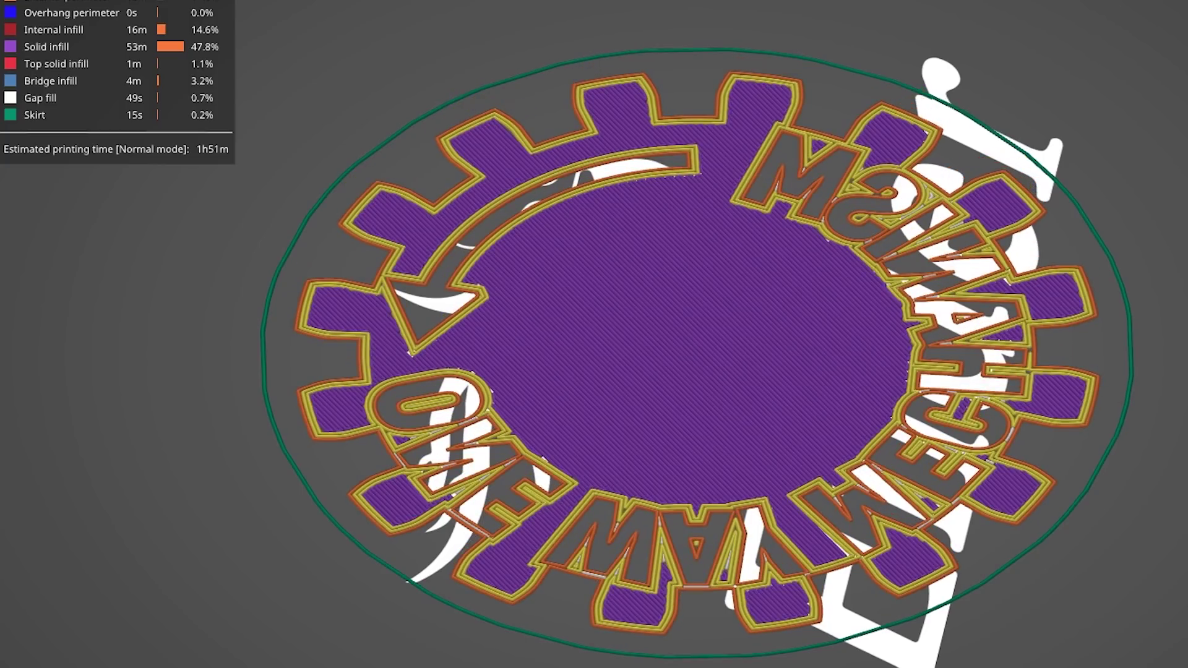
key("Up")
key("Up")
key("Up")
key("Up")
key("Up")
key("Up")
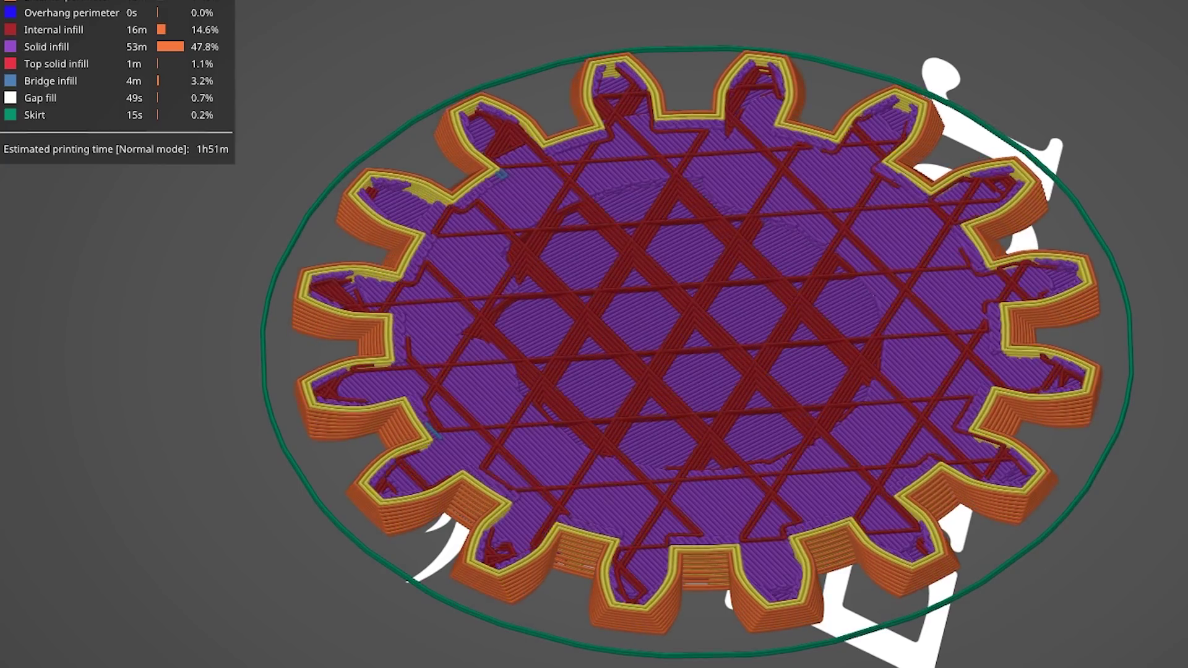
key("Up")
key("Up")
key("Up")
key("Up")
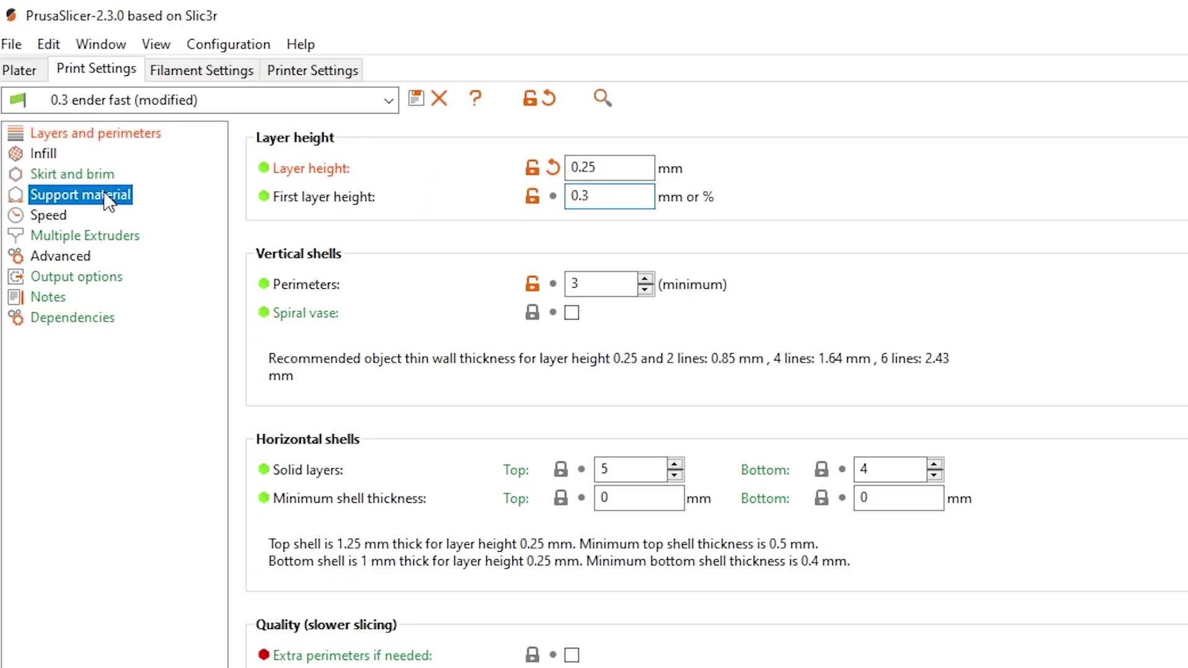
Step: Enable Generate support material and place a cylinder support blocker on the wheel's hub
left_click(571, 169)
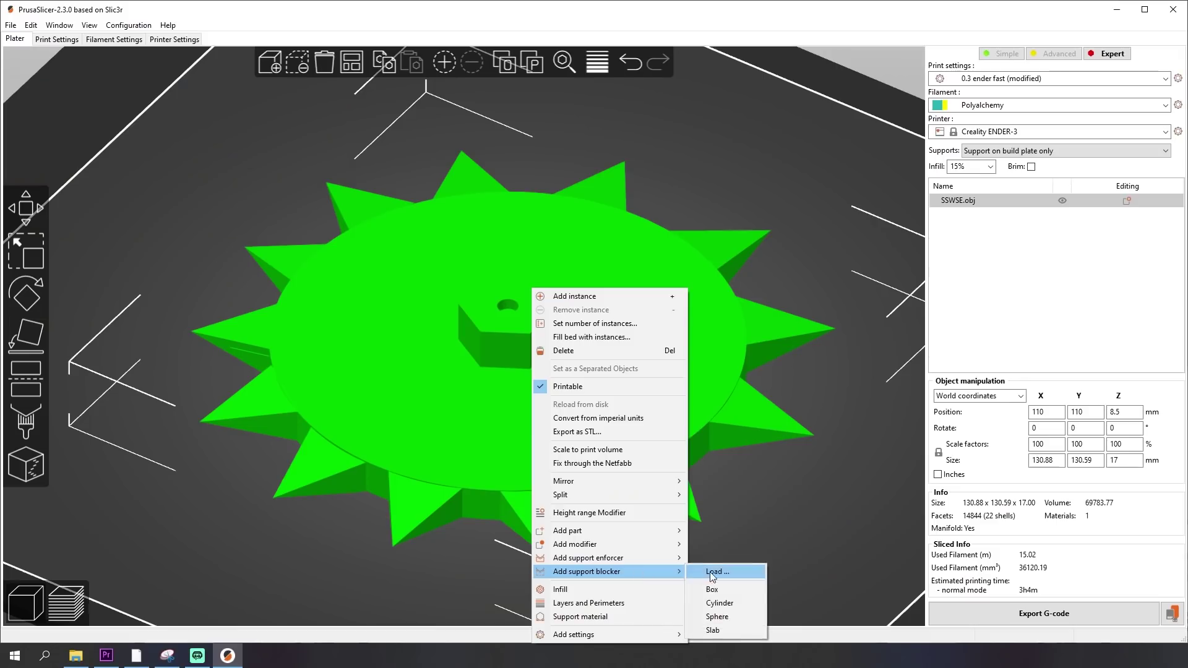
left_click(723, 608)
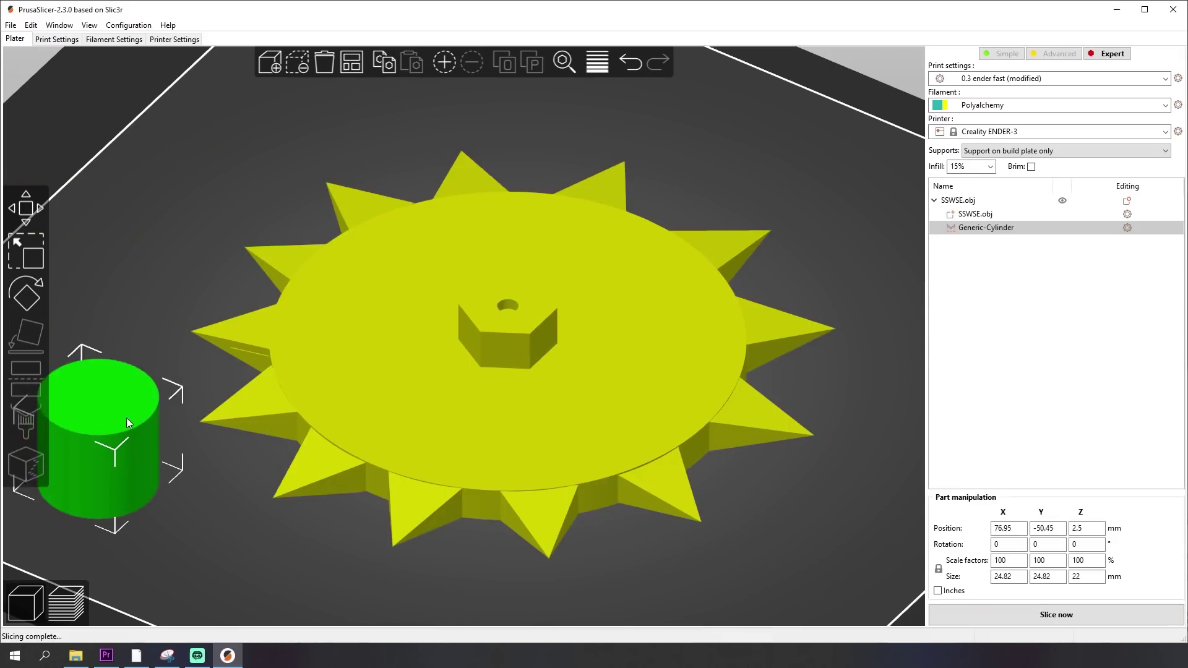
left_click_drag(128, 423, 475, 314)
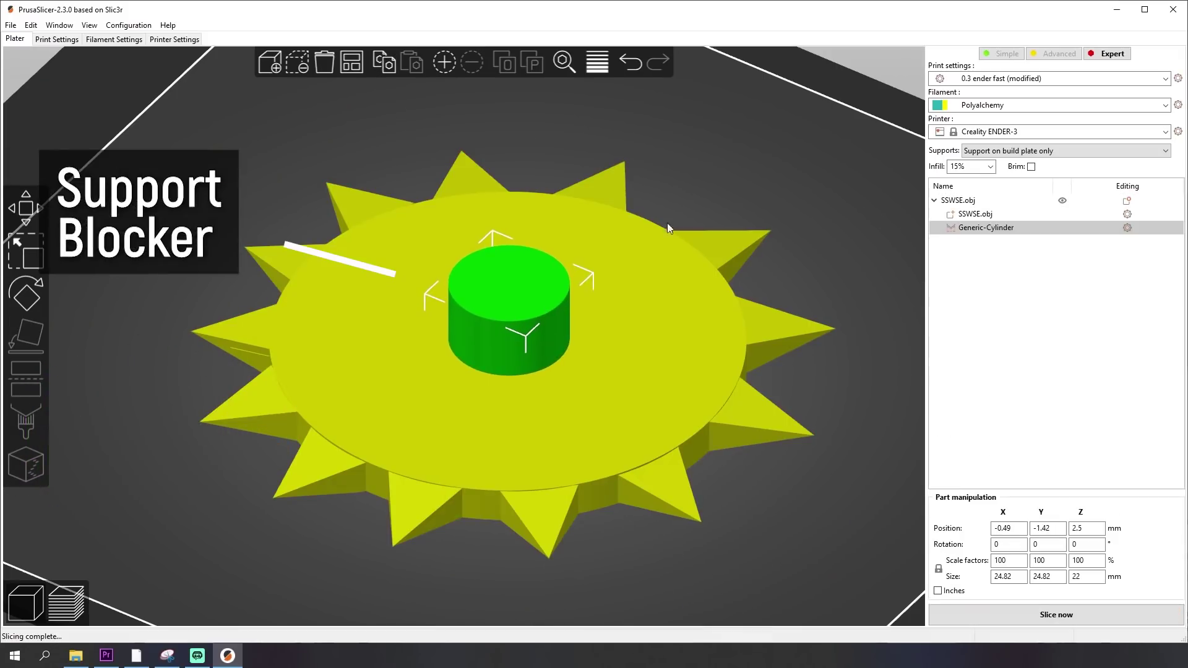
left_click(689, 180)
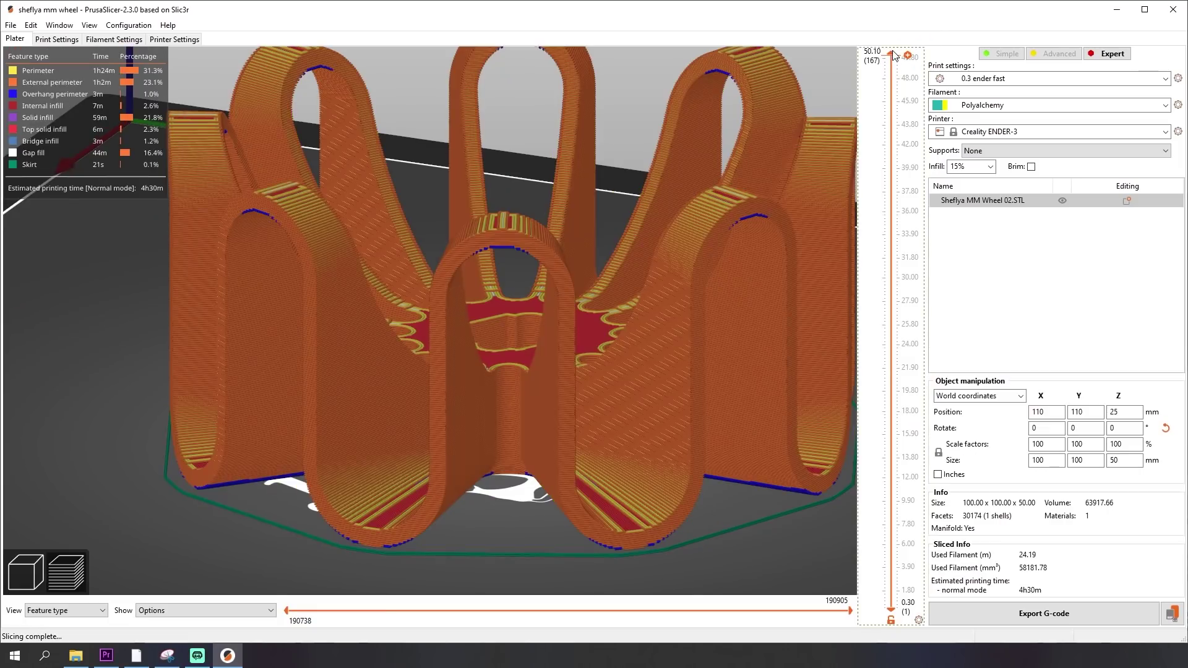
Step: Preview only the first printed layer from above and select the brim width value
key("Down")
key("Down")
key("Down")
key("Down")
key("Down")
key("Down")
key("Down")
key("Down")
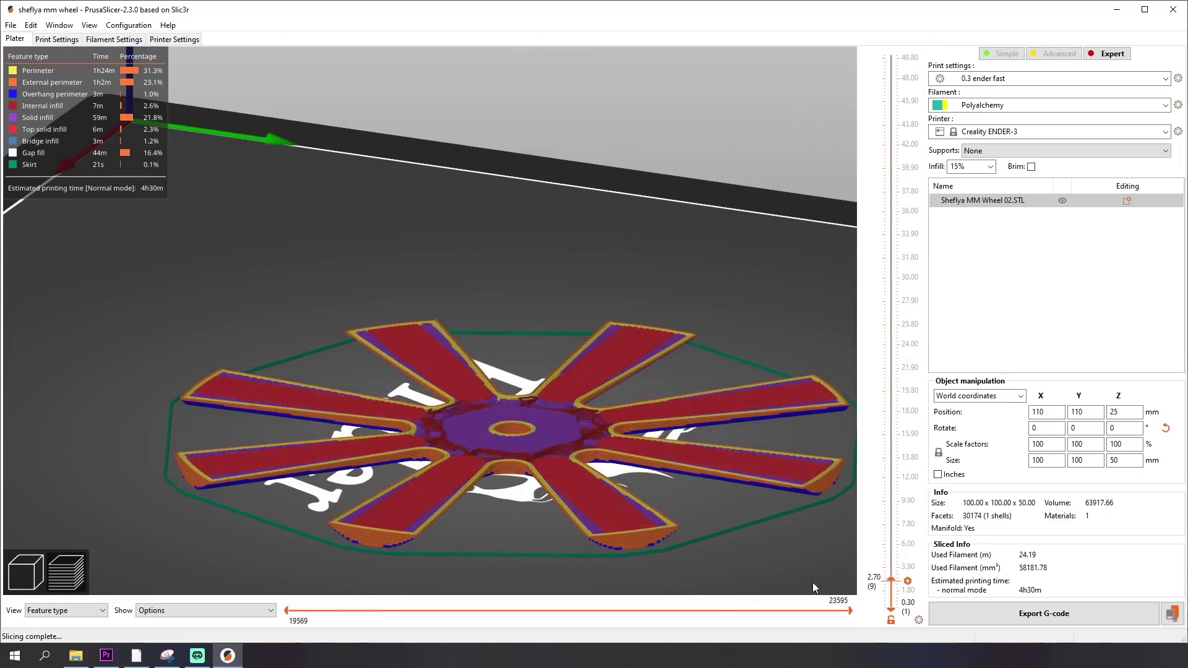
key("Down")
key("Down")
key("Down")
key("Down")
key("Down")
key("Down")
key("Down")
key("Down")
left_click_drag(610, 403, 584, 314)
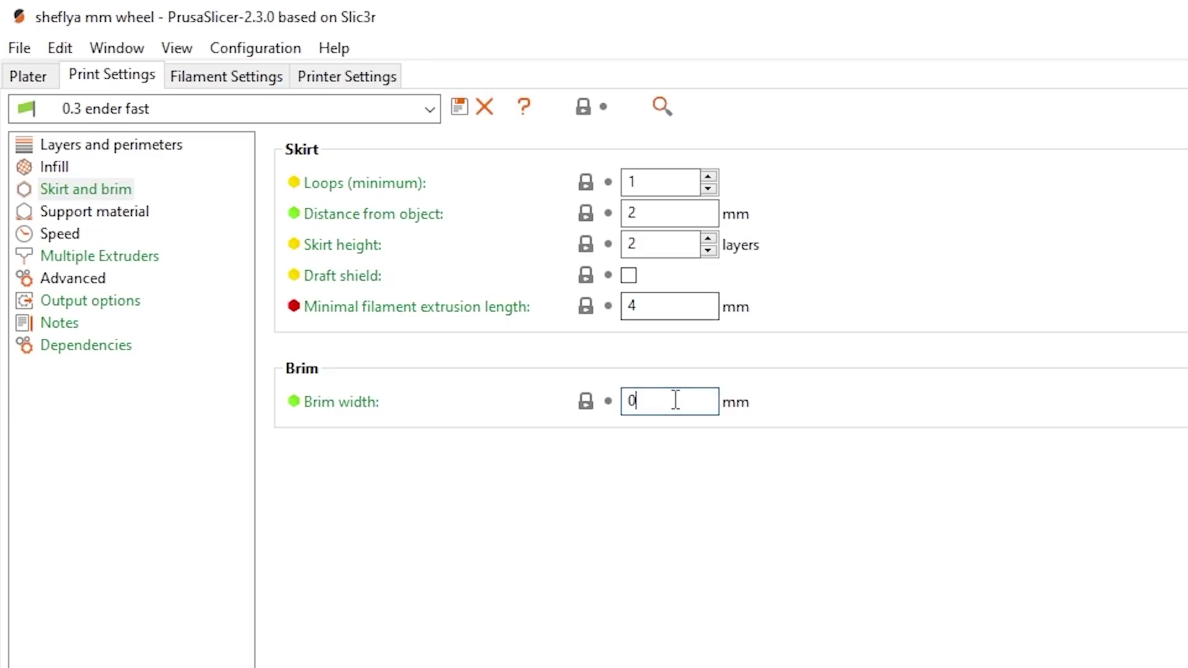
double_click(676, 400)
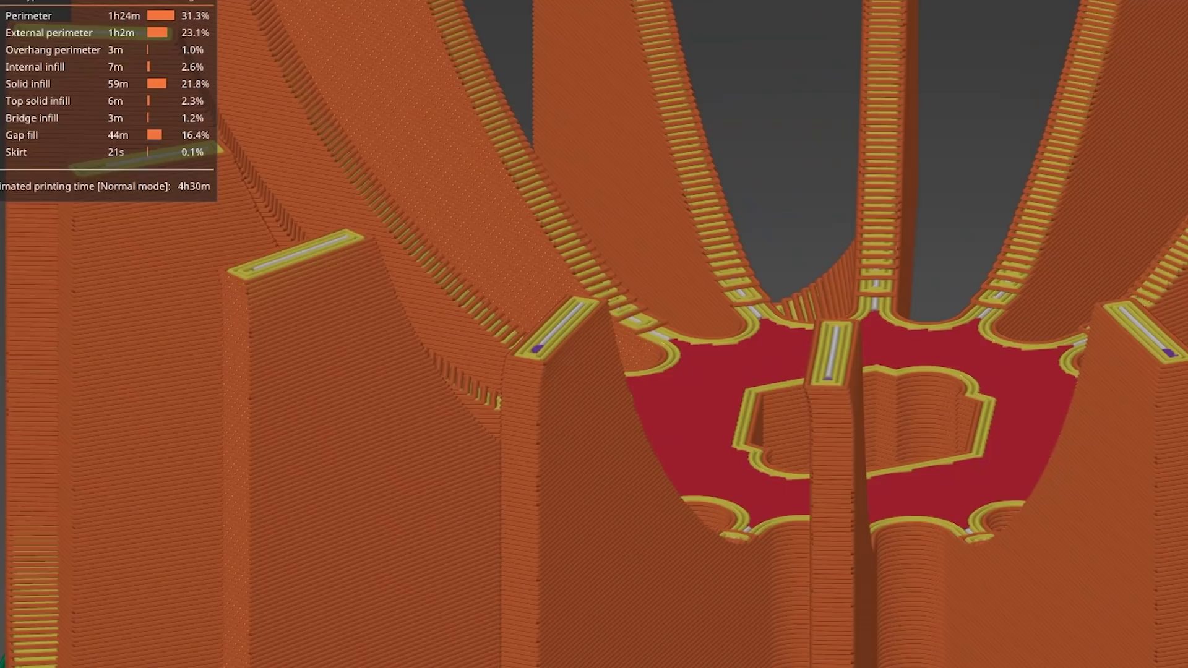
Step: Step up to the layers where the pillar tops bridge, then enable variable layer height editing
key("Up")
key("Up")
key("Up")
key("Up")
key("Up")
key("Up")
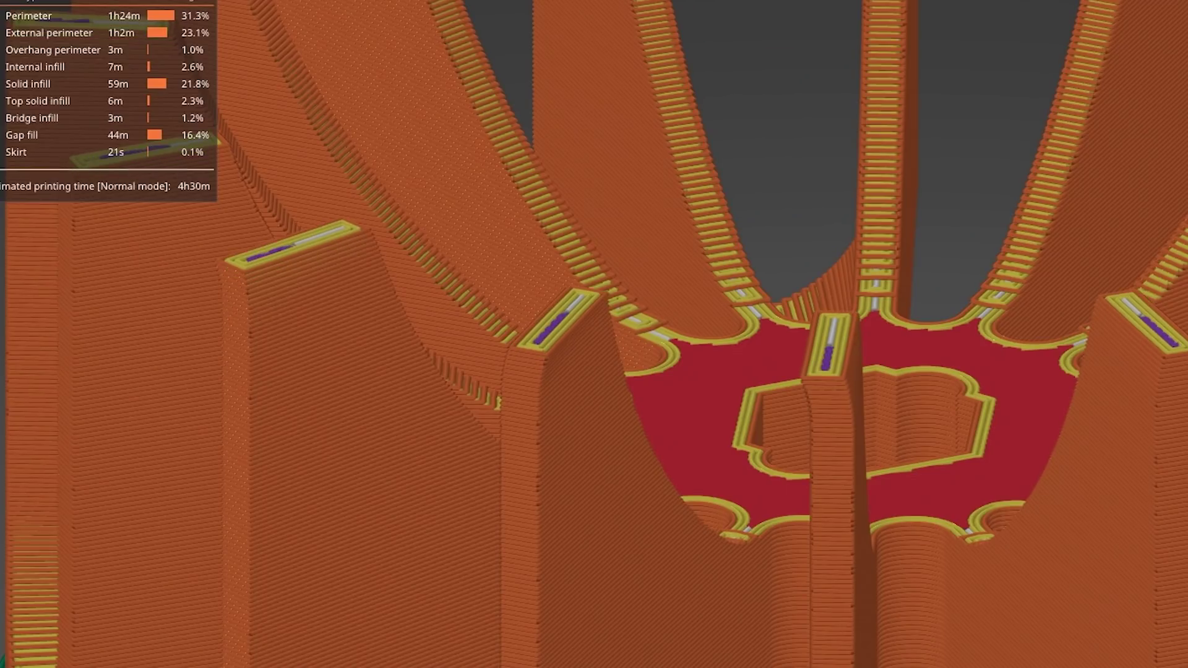
key("Up")
key("Up")
key("Up")
key("Up")
key("Up")
key("Up")
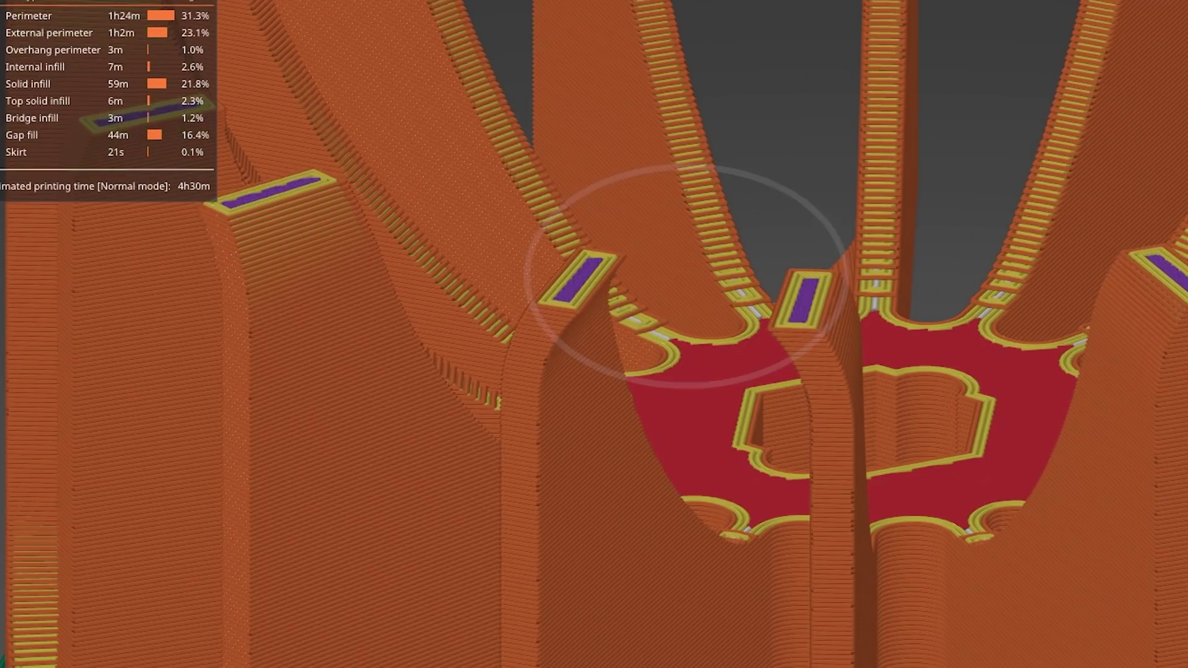
key("Up")
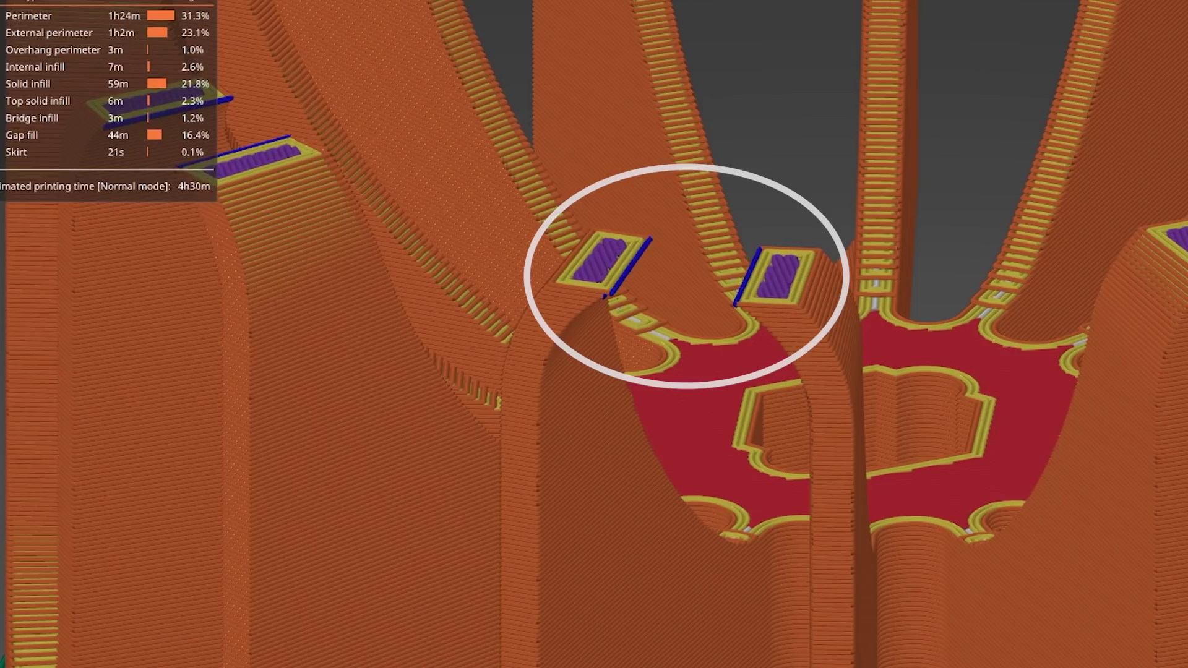
key("Up")
key("Up")
key("Up")
key("Up")
key("Up")
key("Up")
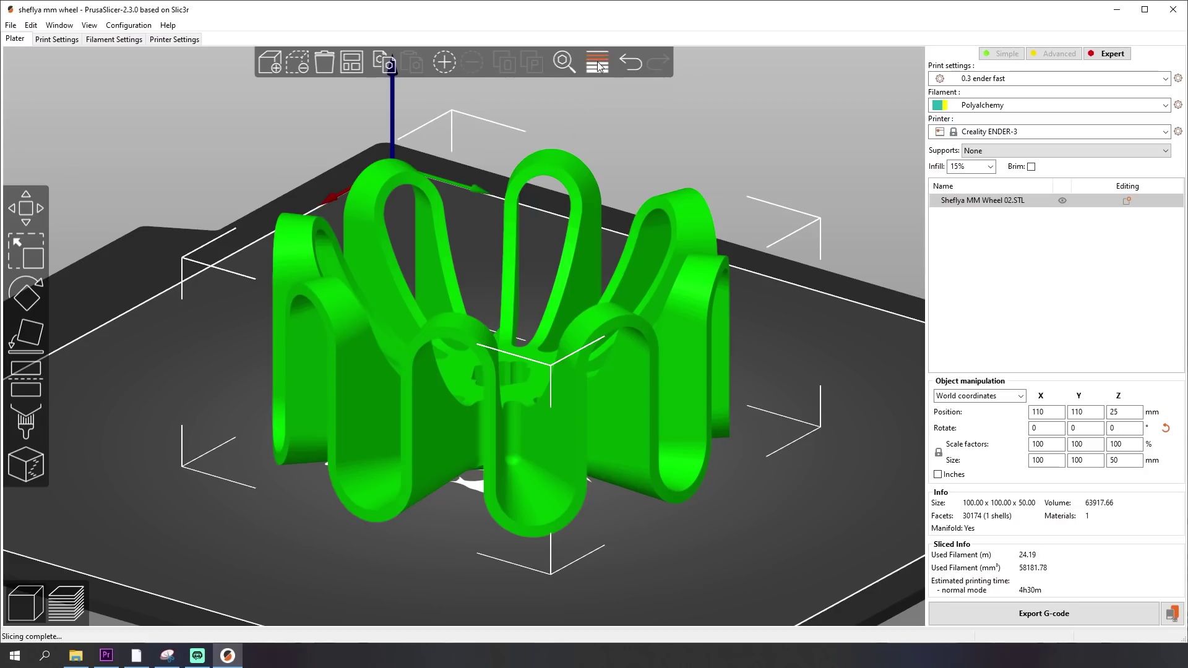
left_click(598, 63)
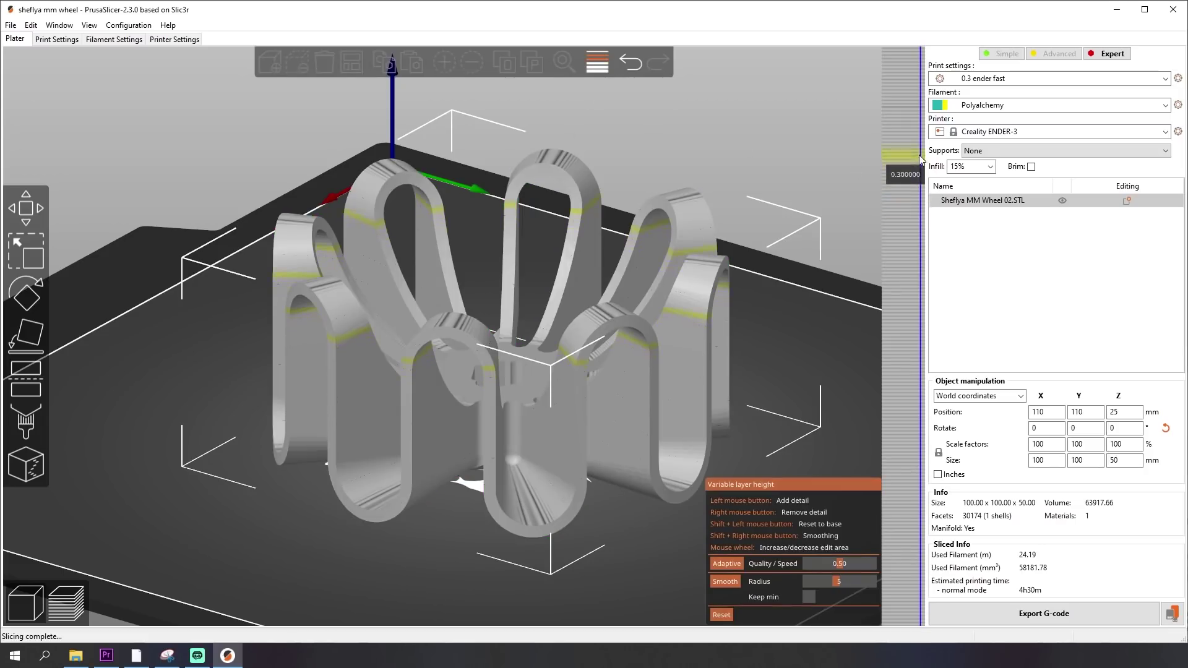
Step: Add finer layer heights across the wheel's arched tops and near its base
mouse_move(922, 109)
left_mouse_down()
mouse_move(920, 45)
mouse_move(913, 85)
mouse_move(907, 44)
mouse_move(895, 79)
left_mouse_up()
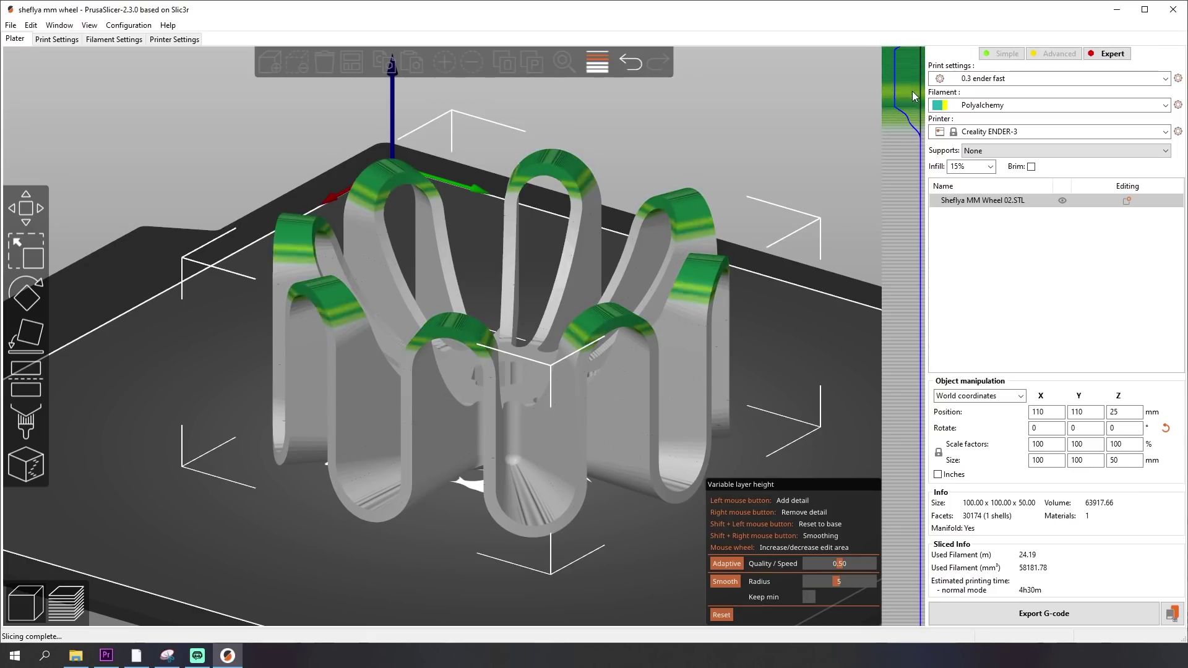
left_click(904, 620)
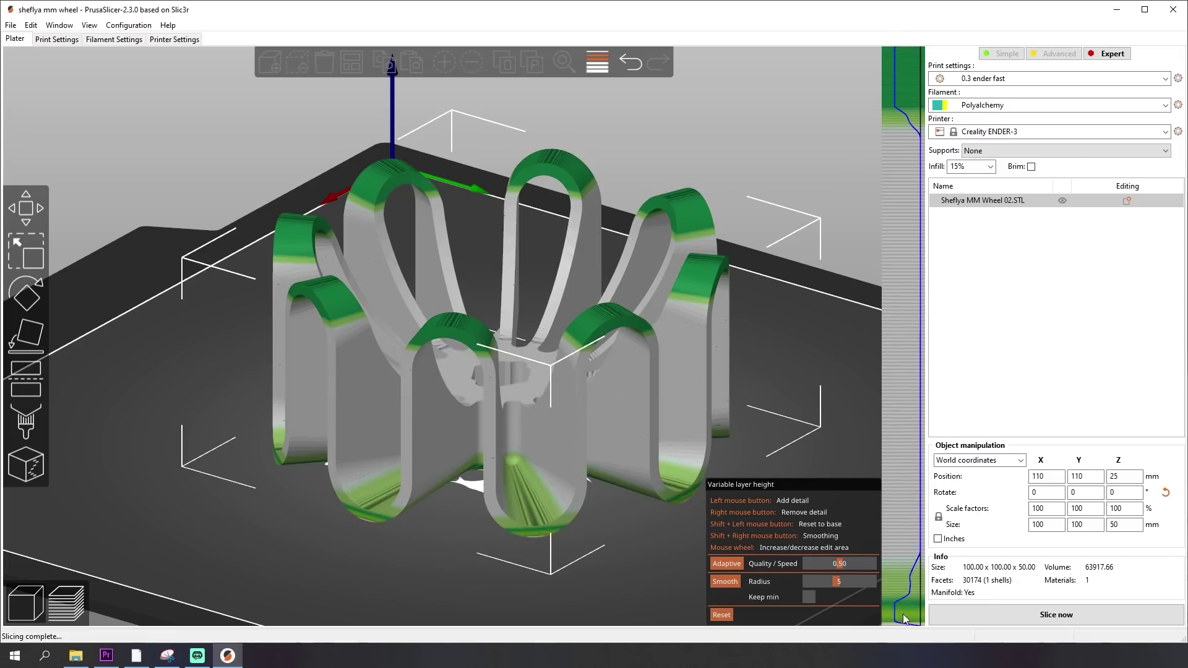
left_click(905, 591)
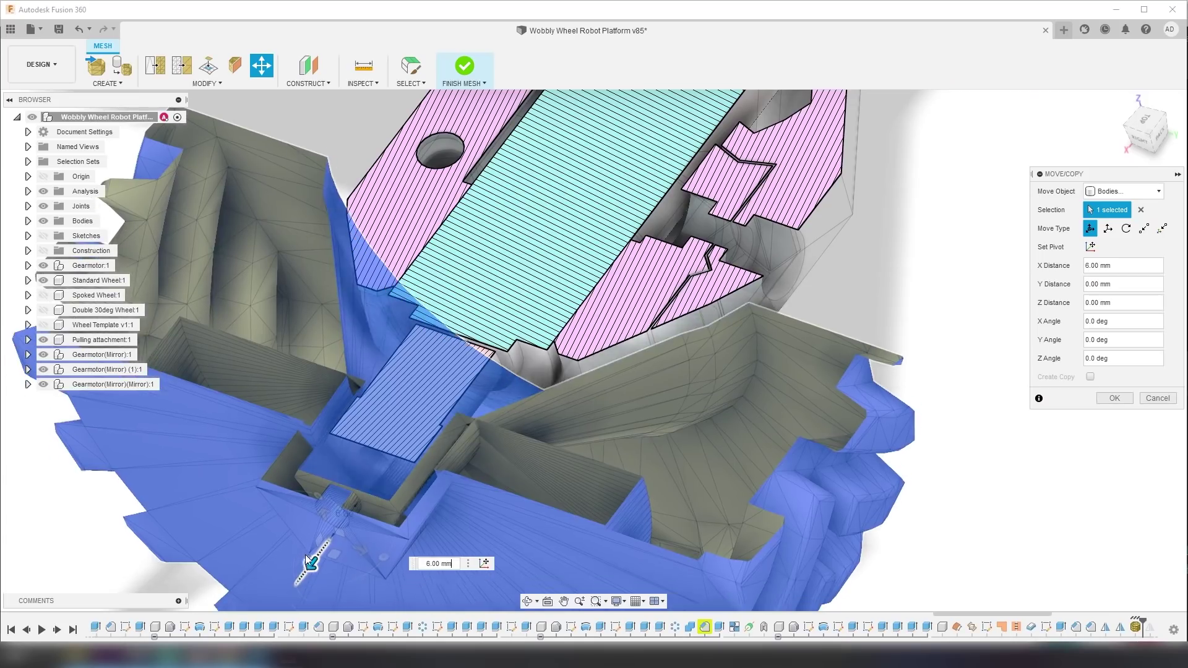
Step: Bring the blue wheel body's X move back to 0.00 mm and view it from another side
left_click_drag(321, 543, 339, 528)
middle_click_drag(555, 432, 604, 377, "shift")
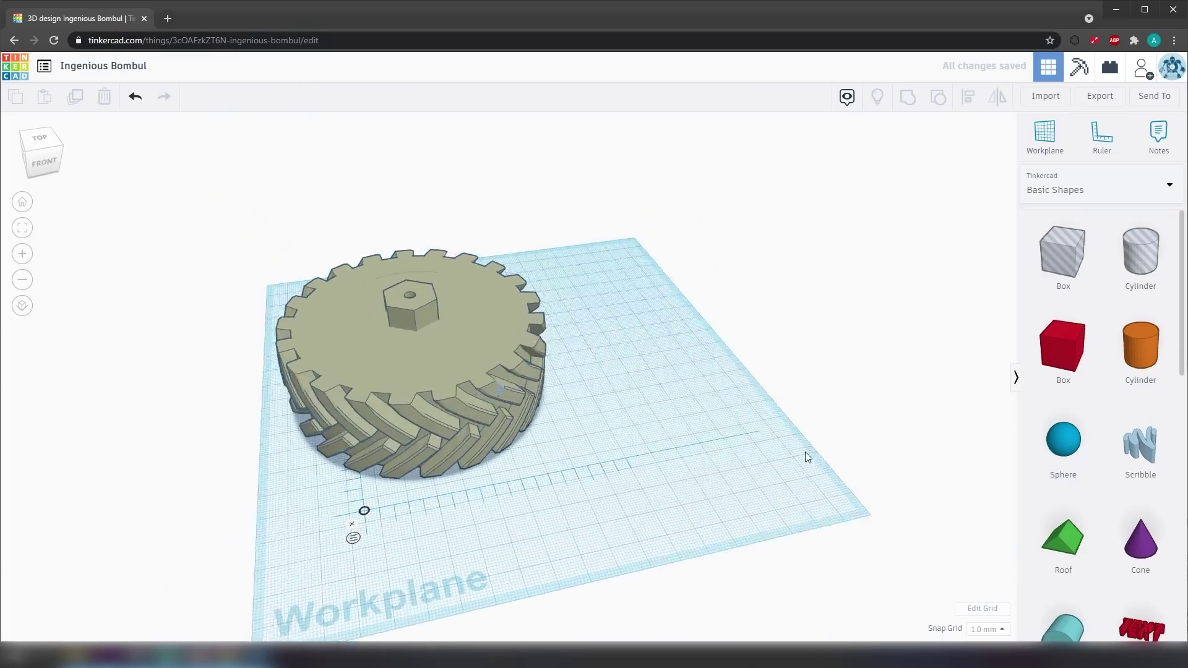
Step: Place a cylinder hole on the workplane and size it 80 × 80 mm
right_click_drag(808, 456, 710, 470)
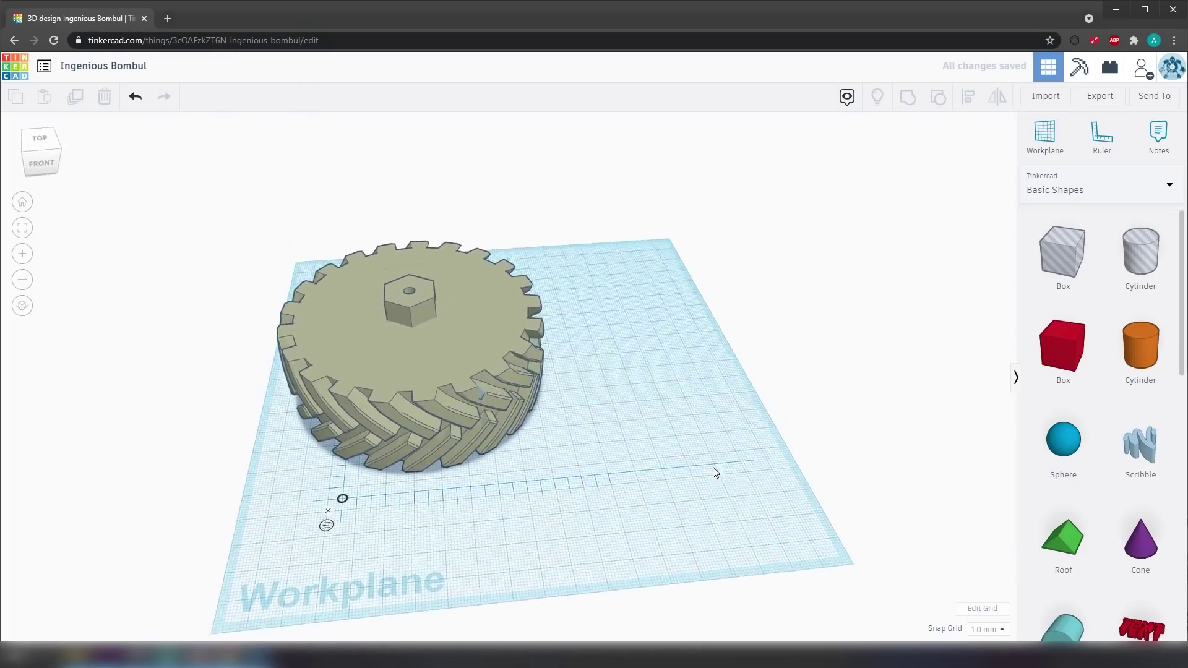
left_click(674, 429)
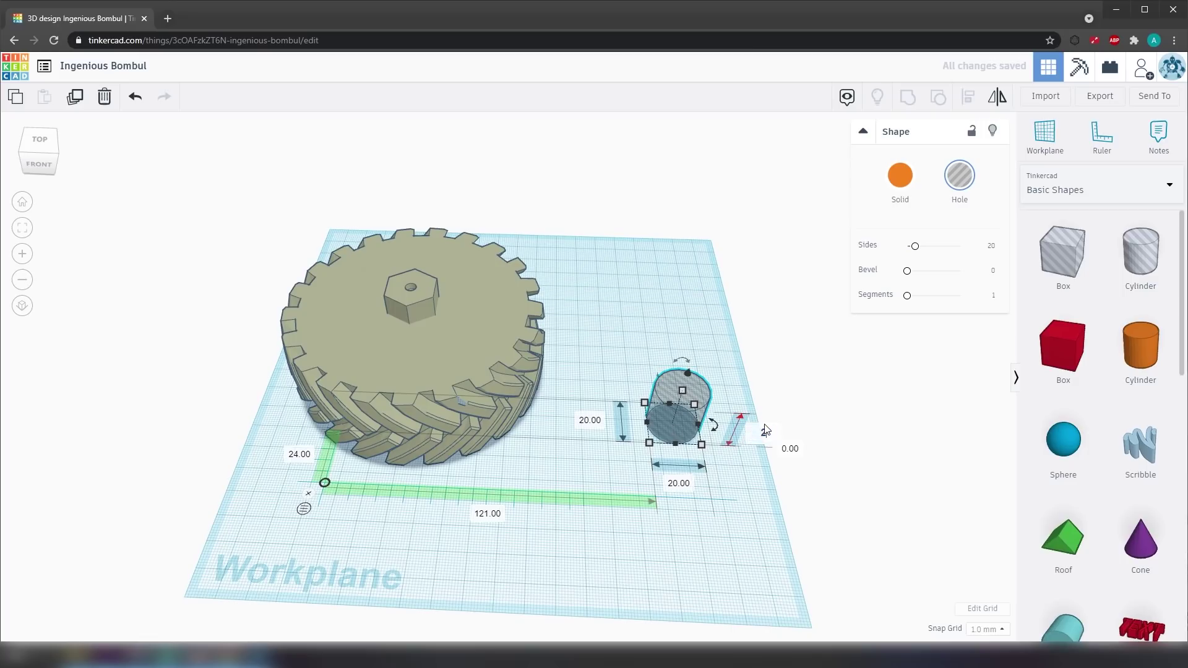
left_click(679, 481)
type("80")
left_click(591, 419)
key("Return")
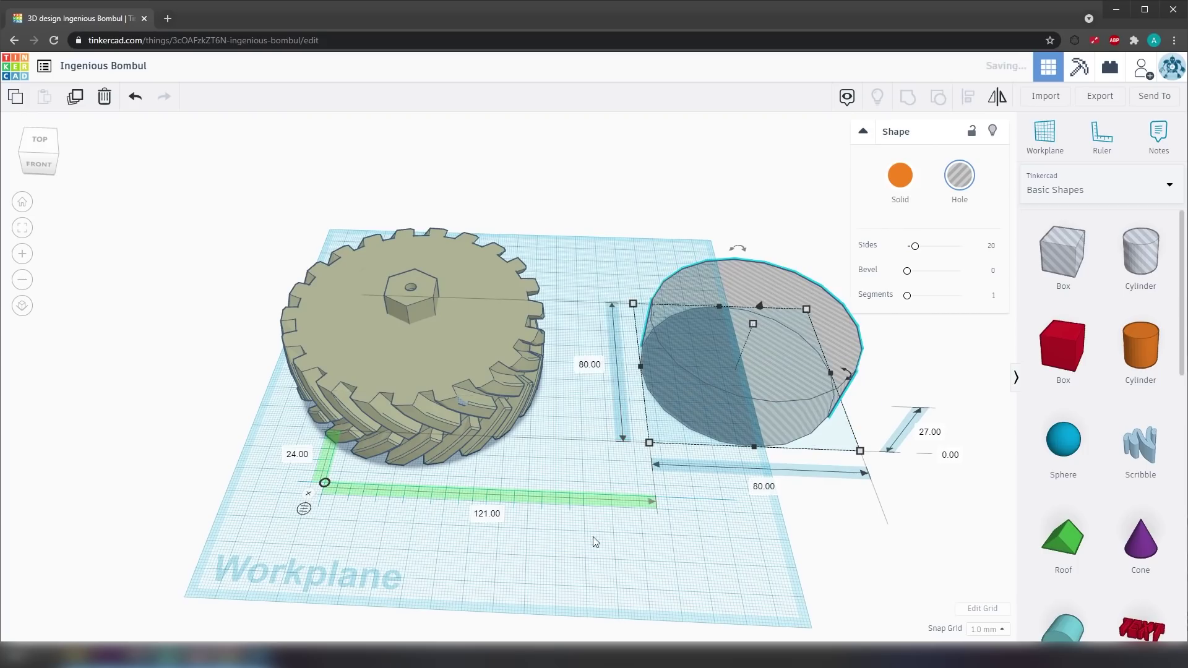
Step: Select the hole and tire together and align the hole centred on the tire
left_click(532, 577)
key("ctrl+a")
key("l")
left_click(526, 485)
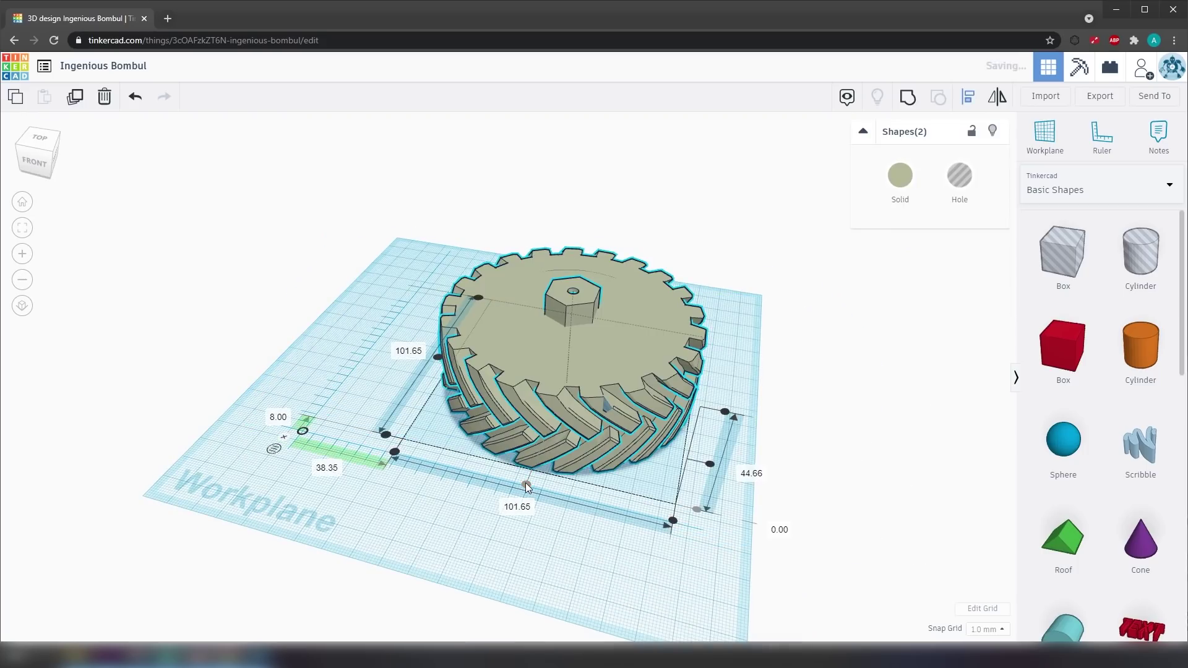
right_click_drag(184, 411, 365, 500)
scroll(365, 500, "up", 3)
Step: Group the hole with the tire and check the resulting shape from the front
left_click(919, 103)
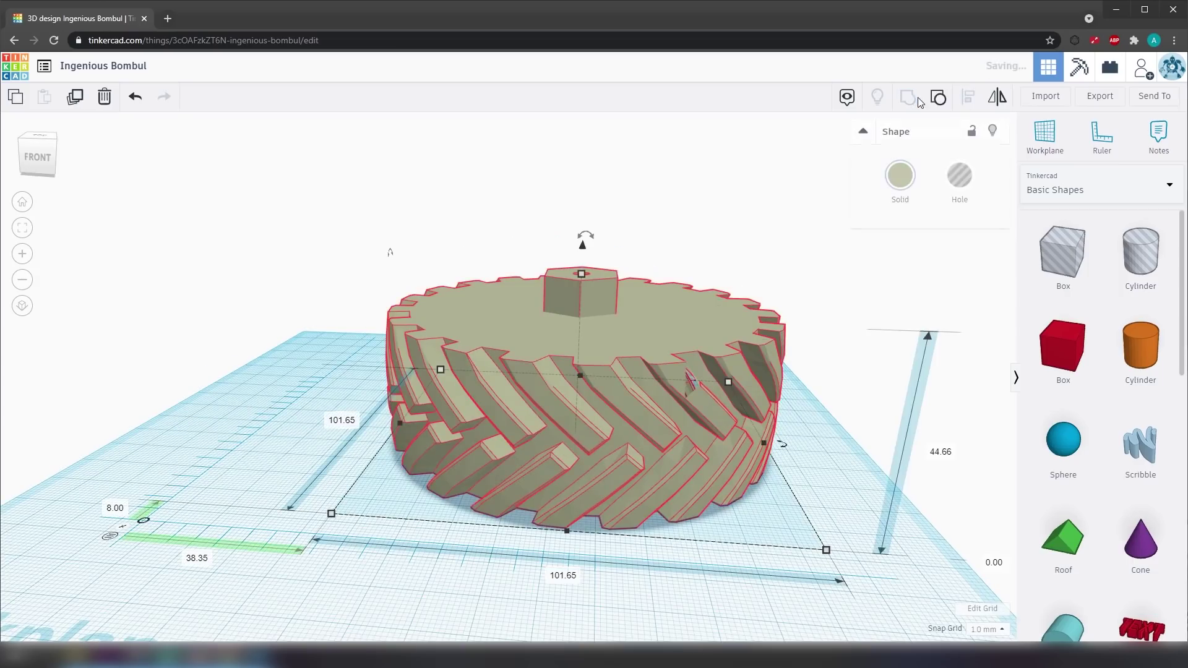
left_click(305, 559)
right_click_drag(305, 559, 464, 498)
left_click(464, 499)
right_click_drag(263, 548, 261, 497)
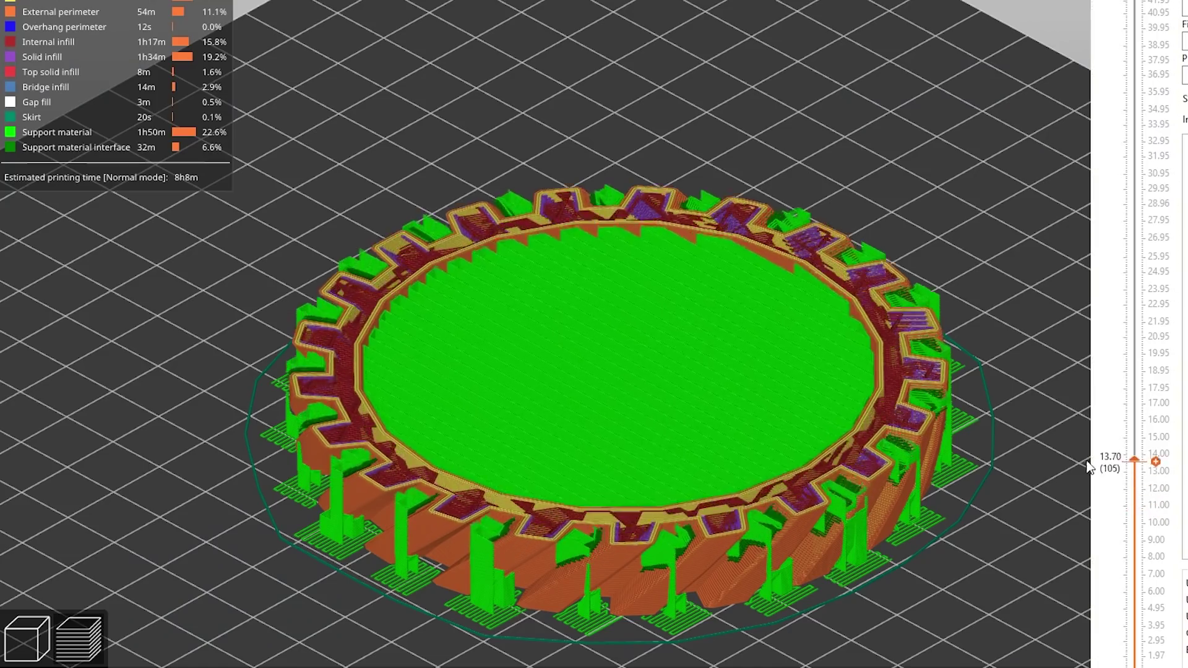
Step: Show layers up to 24.93 mm, then paint enforced supports around the gear's hub with one blocked spot
left_click_drag(1069, 465, 1097, 85)
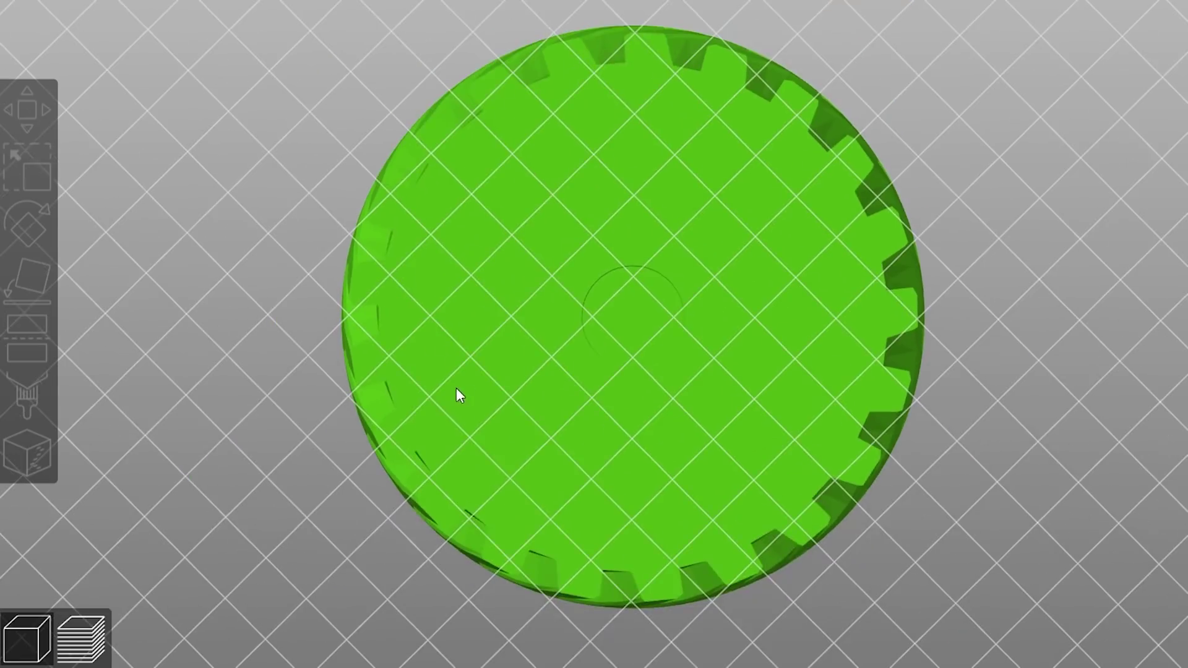
left_click(456, 389)
left_click(28, 401)
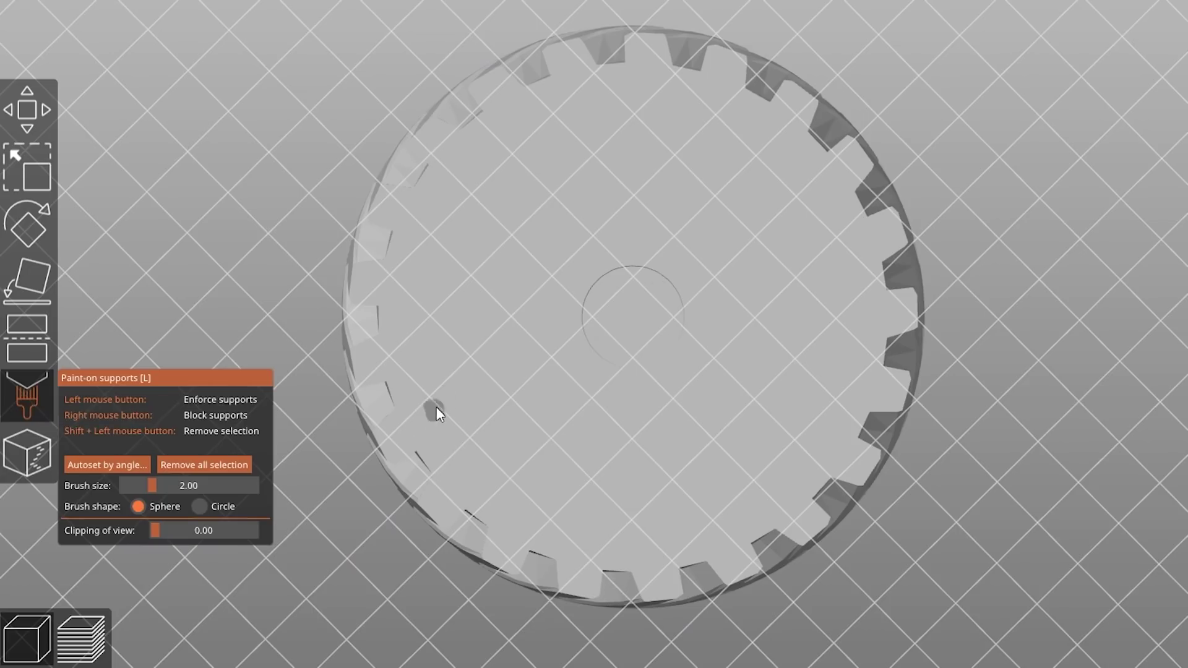
right_click(592, 283)
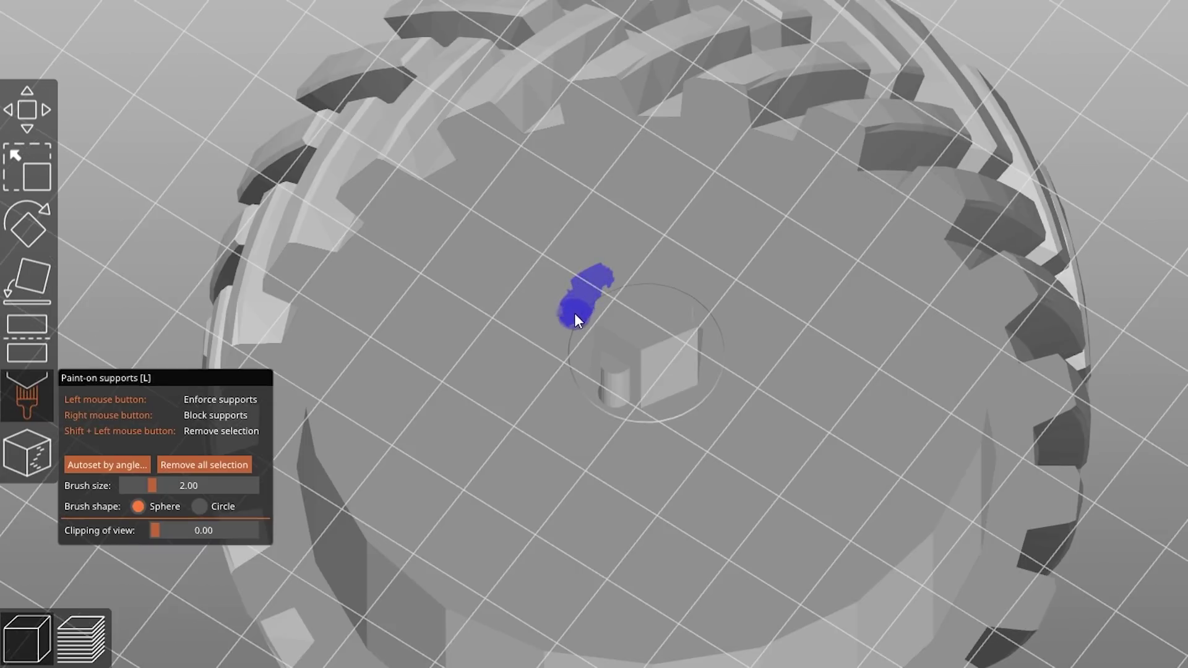
left_click_drag(571, 347, 579, 385)
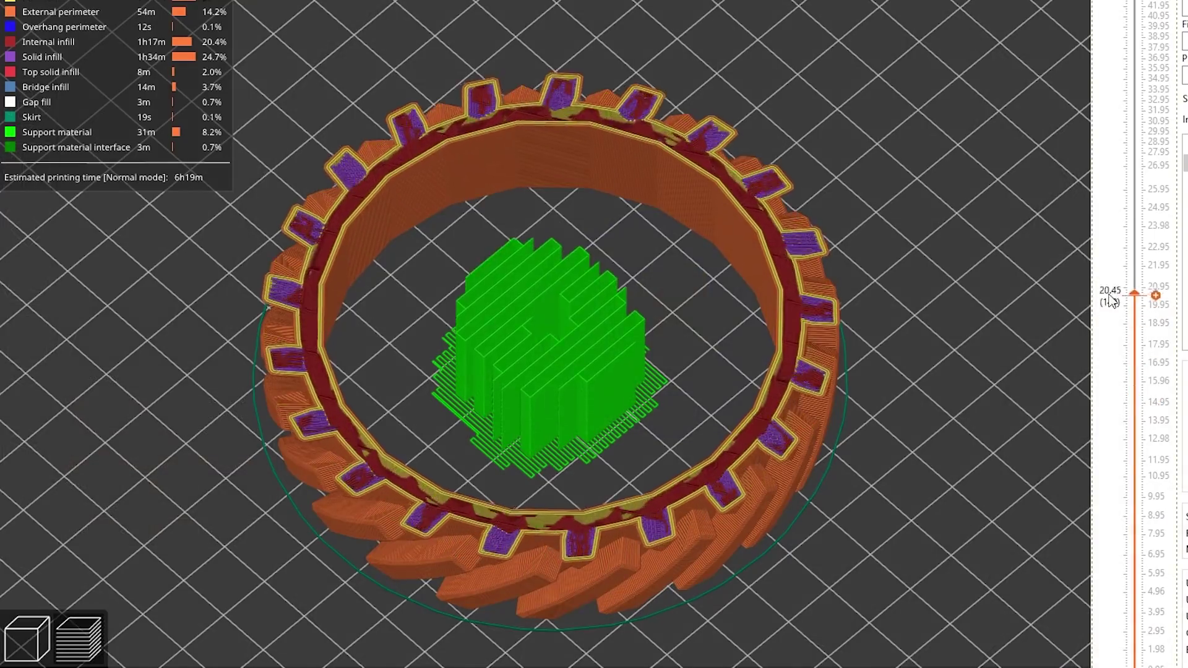
Step: Scrub the layer preview from about 30 mm down to 26 mm, then step up to the solid top
left_click_drag(1136, 235, 1120, 139)
left_click_drag(1126, 82, 1126, 187)
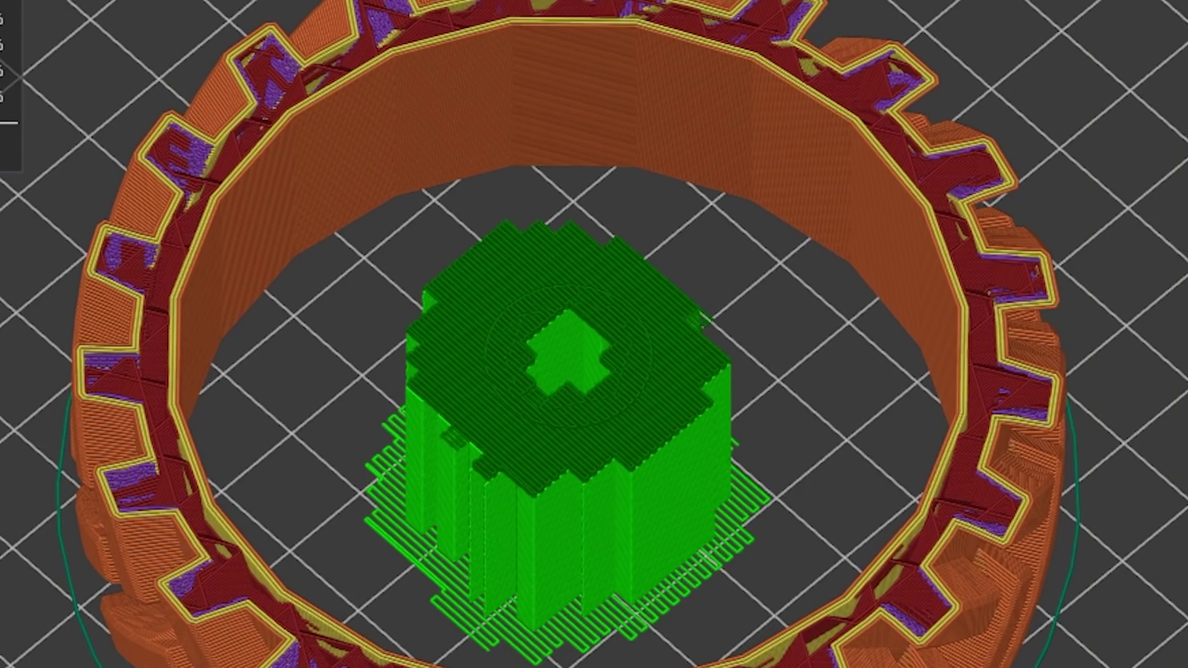
key("Up")
key("Up")
key("Up")
key("Up")
key("Up")
key("Up")
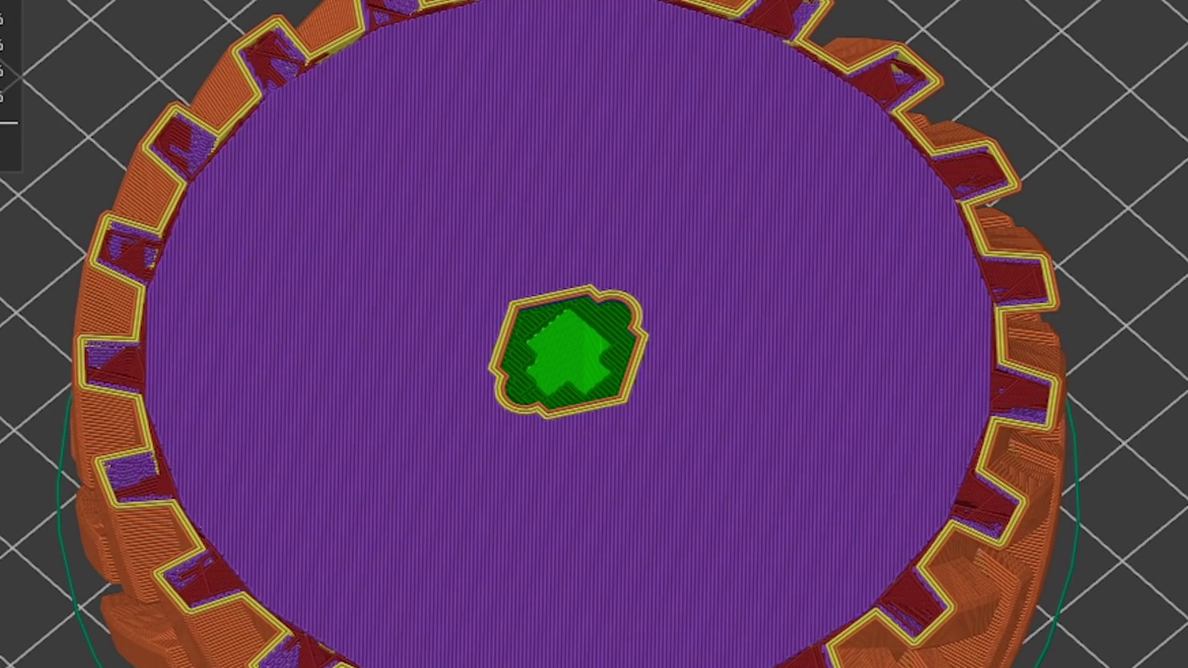